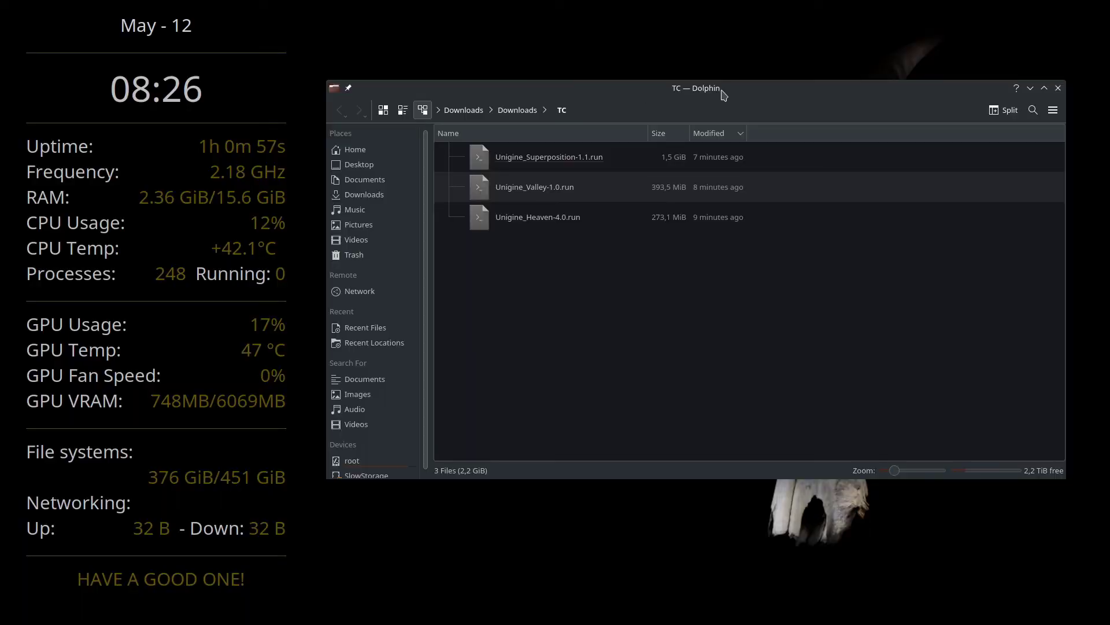
Open Unigine_Heaven-4.0.run from the TC folder, inspect the script's header comment, and close the text editor
{"action": "left_click_drag", "start_coordinate": [725, 92], "coordinate": [684, 93]}
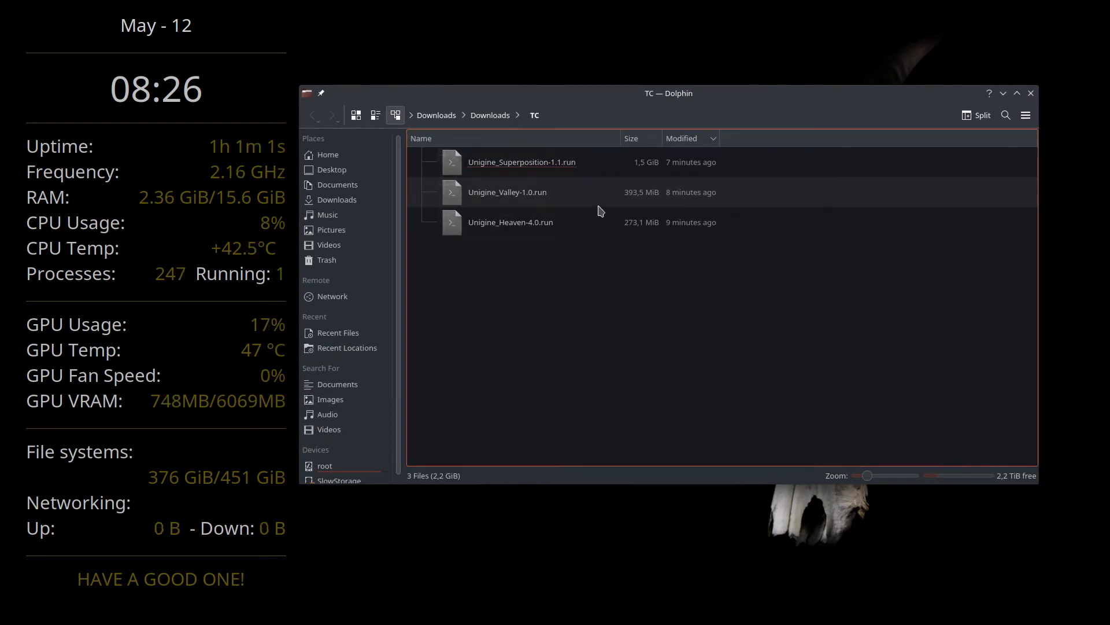
{"action": "left_click", "coordinate": [560, 166]}
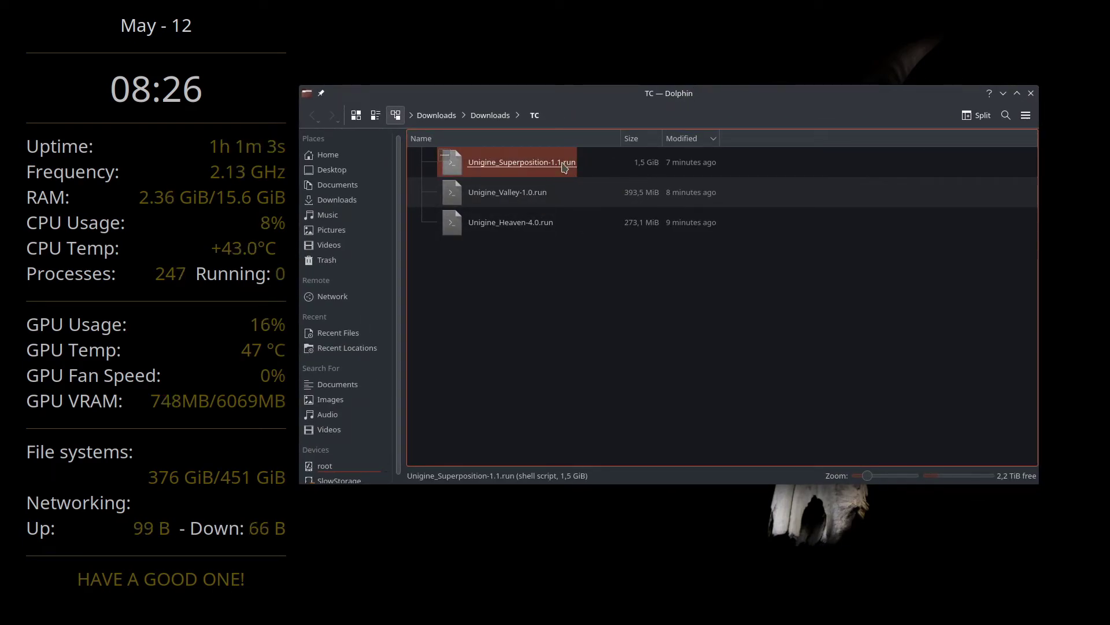
{"action": "left_click", "coordinate": [529, 191]}
{"action": "left_click", "coordinate": [532, 224]}
{"action": "double_click", "coordinate": [532, 223]}
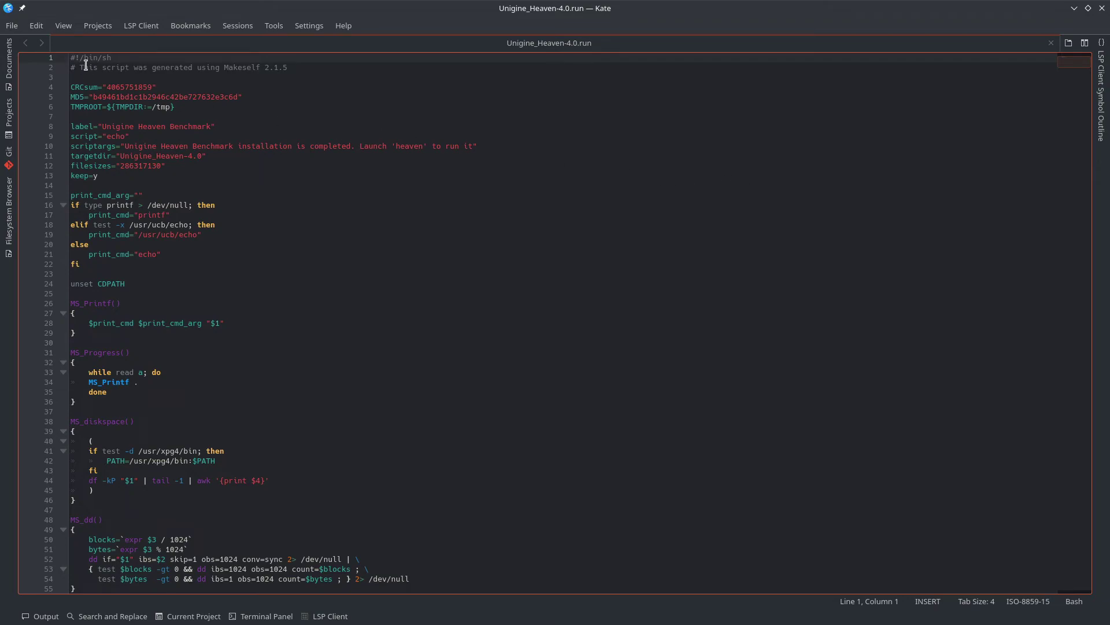
{"action": "left_click_drag", "start_coordinate": [78, 66], "coordinate": [266, 70]}
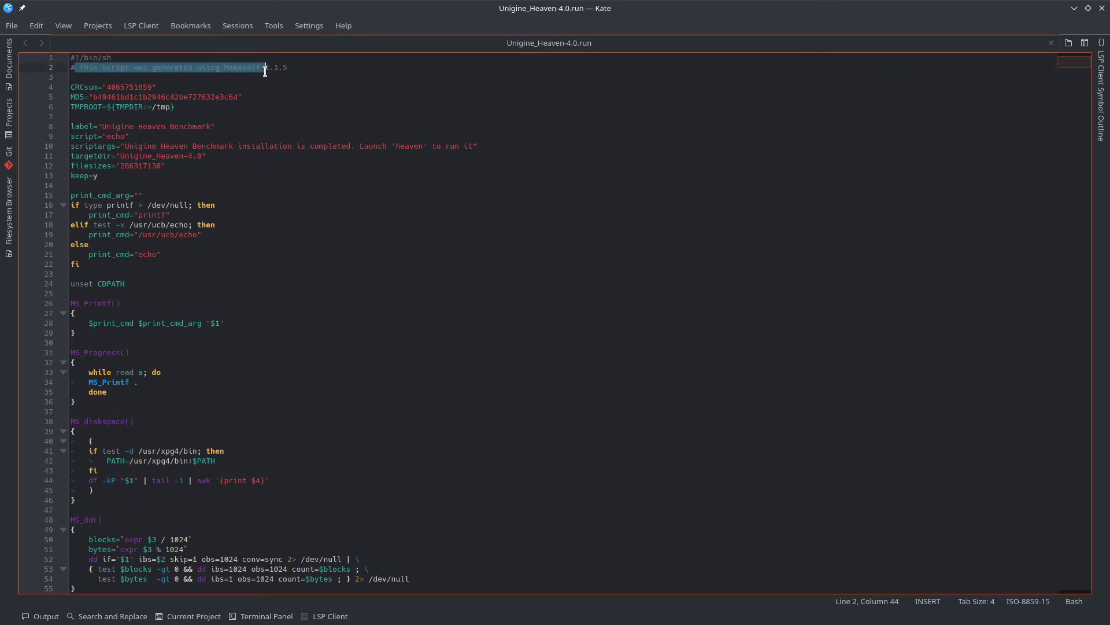
{"action": "left_click", "coordinate": [179, 75]}
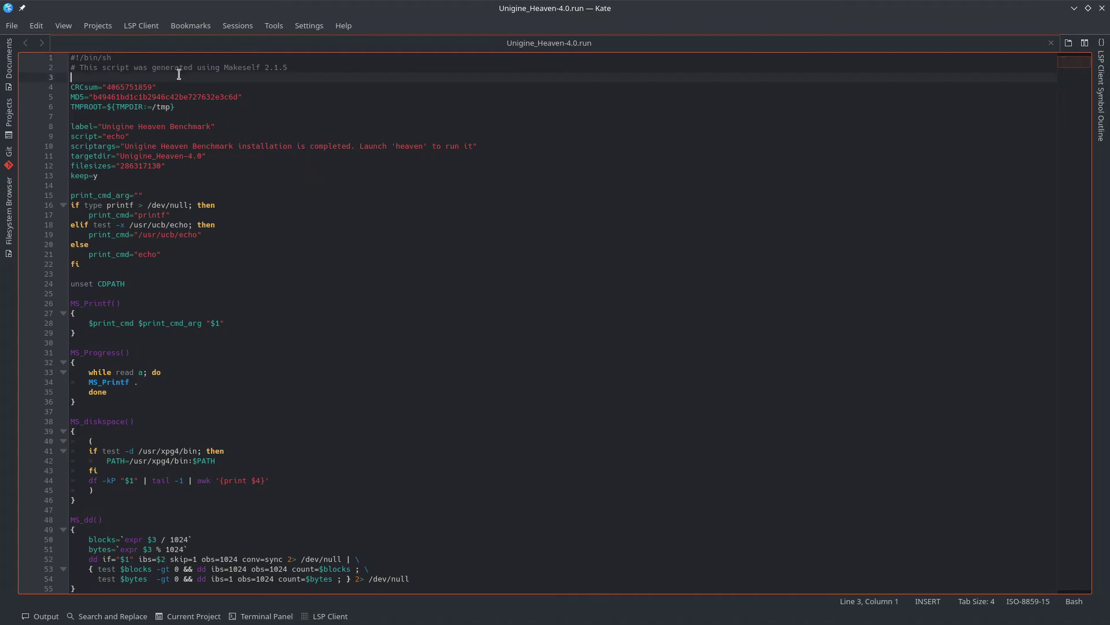
{"action": "left_click", "coordinate": [1101, 9]}
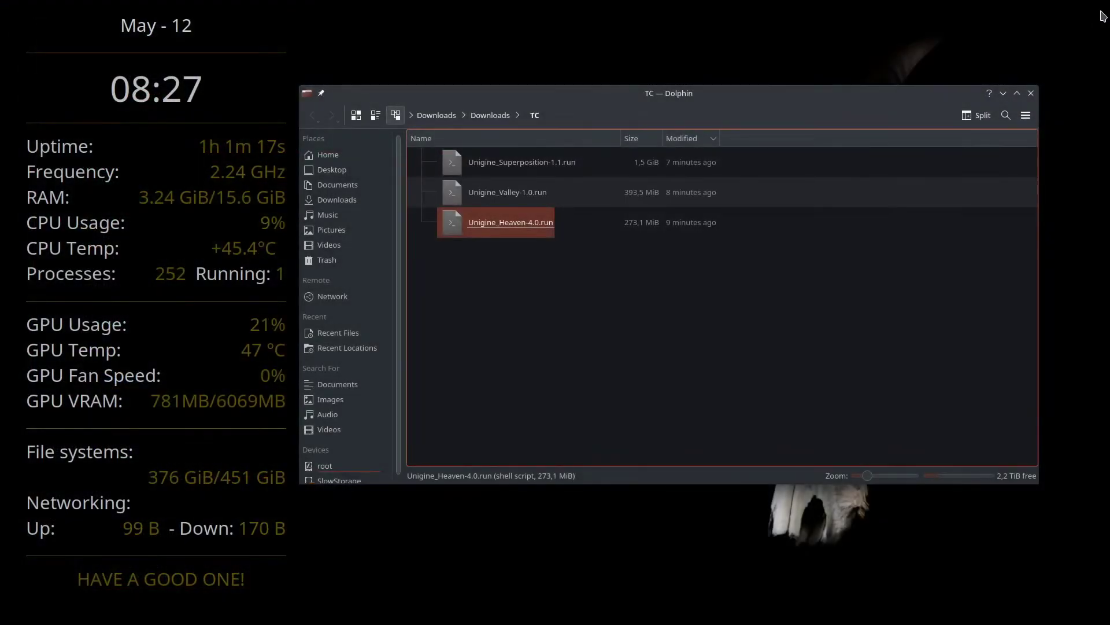
Open a terminal in the TC folder
{"action": "right_click", "coordinate": [495, 230]}
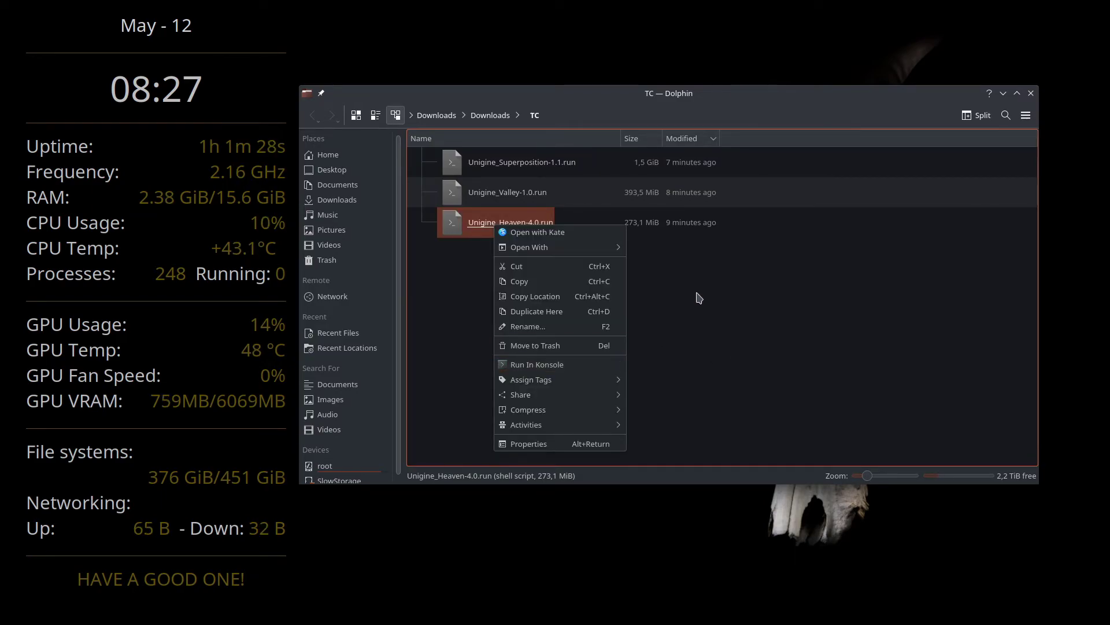
{"action": "key", "text": "Escape"}
{"action": "right_click", "coordinate": [518, 270]}
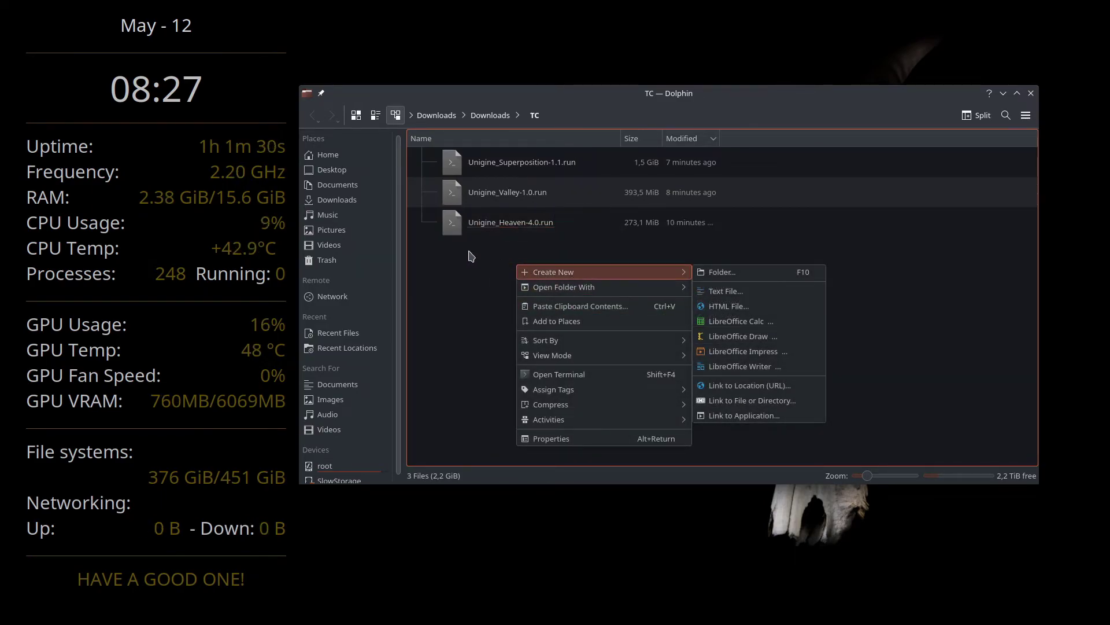
{"action": "left_click", "coordinate": [536, 261]}
{"action": "right_click", "coordinate": [535, 256]}
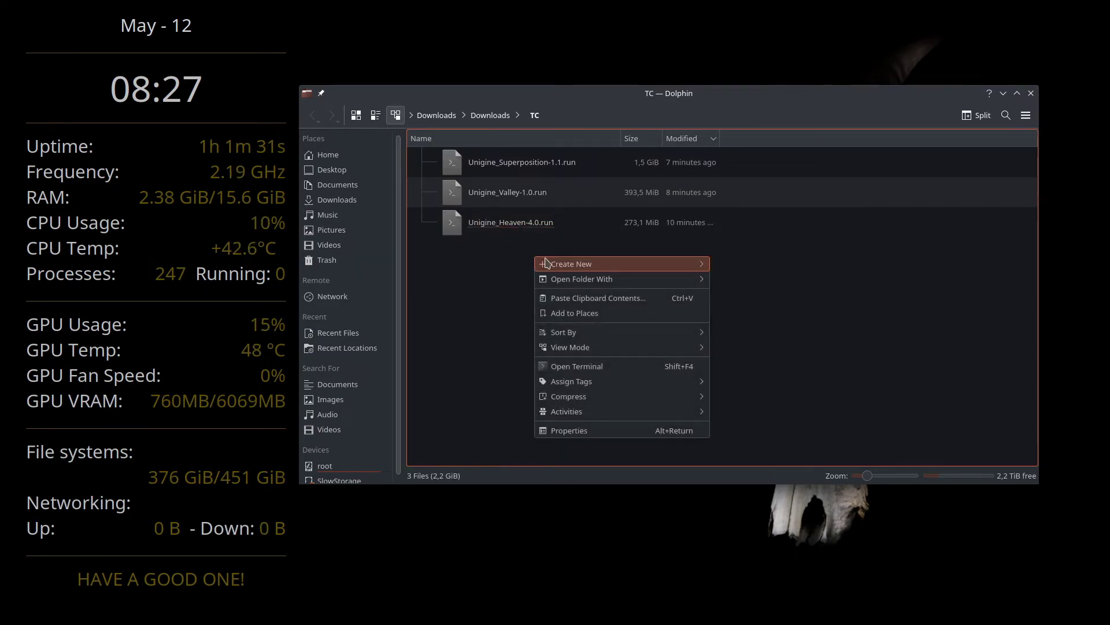
{"action": "left_click", "coordinate": [599, 371]}
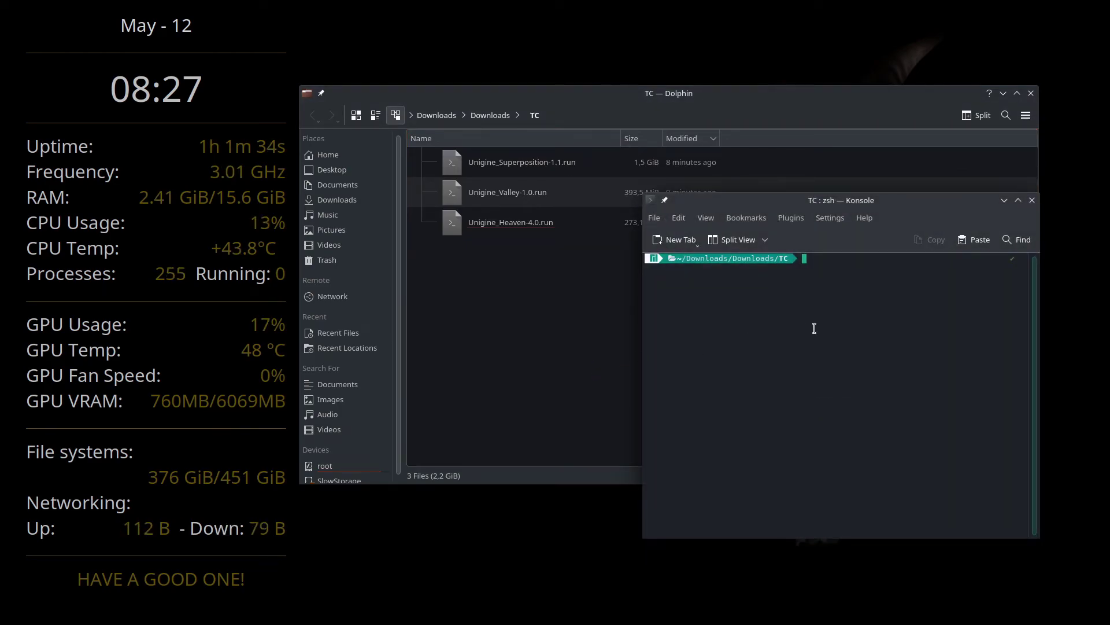
Run the Unigine_Heaven-4.0.run installer with bash in the terminal and check the extracted folder in the file manager
{"action": "type", "text": "bash"}
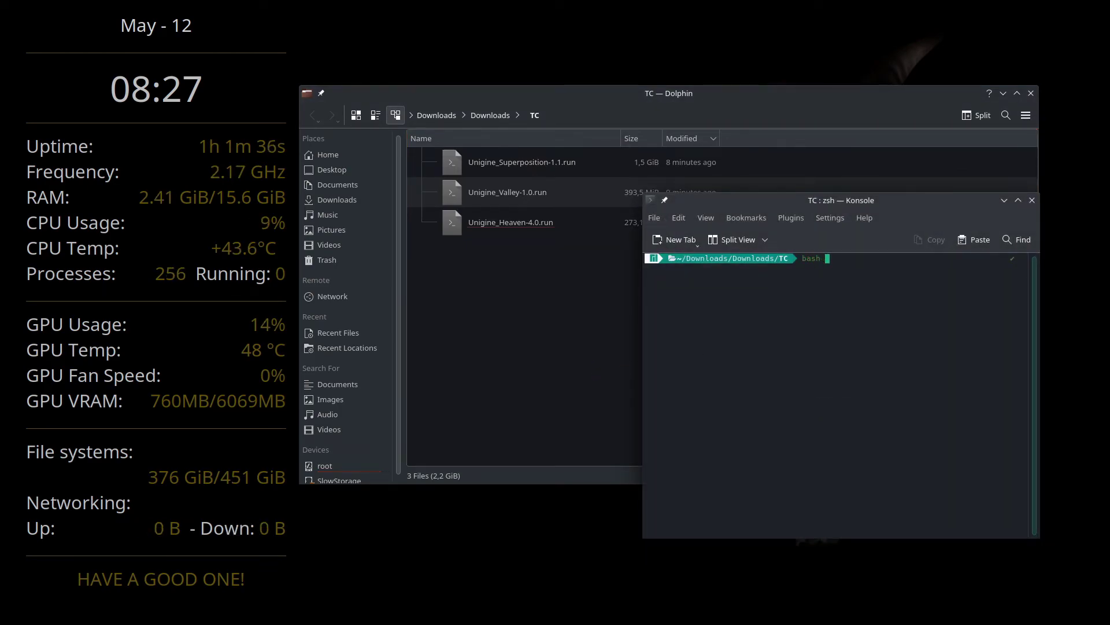
{"action": "type", "text": " Unigine_"}
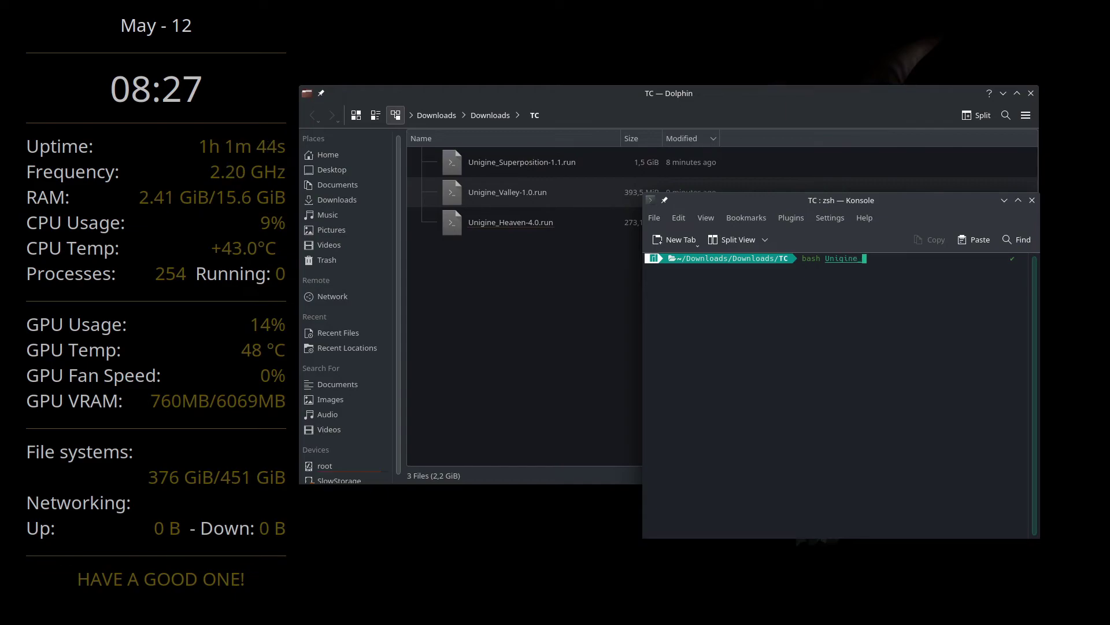
{"action": "type", "text": "H"}
{"action": "key", "text": "Tab"}
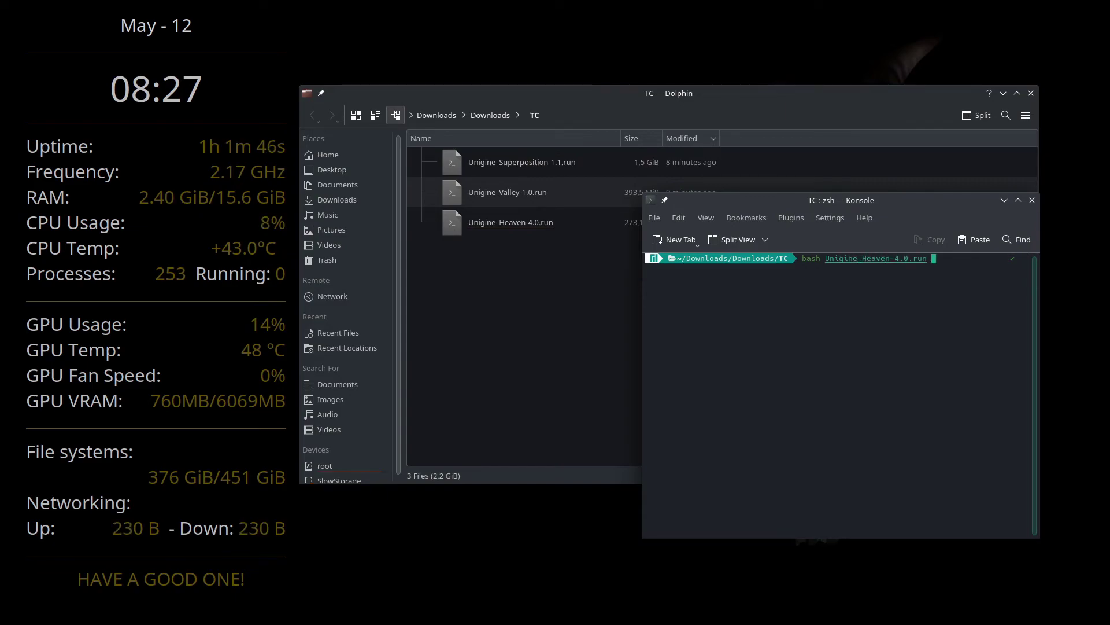
{"action": "key", "text": "Return"}
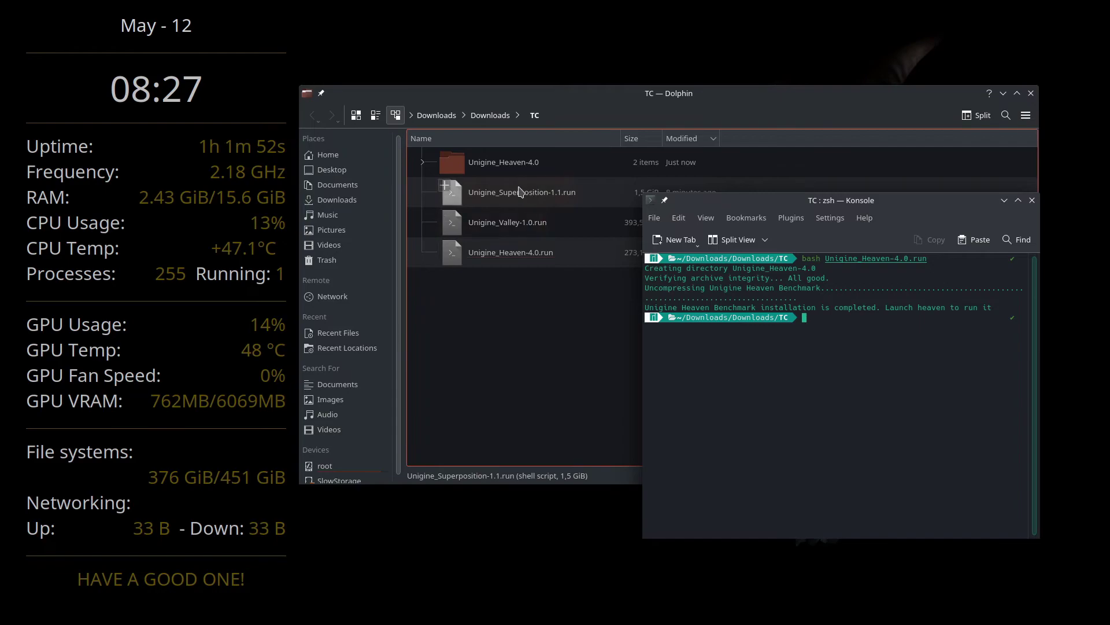
{"action": "left_click", "coordinate": [505, 170]}
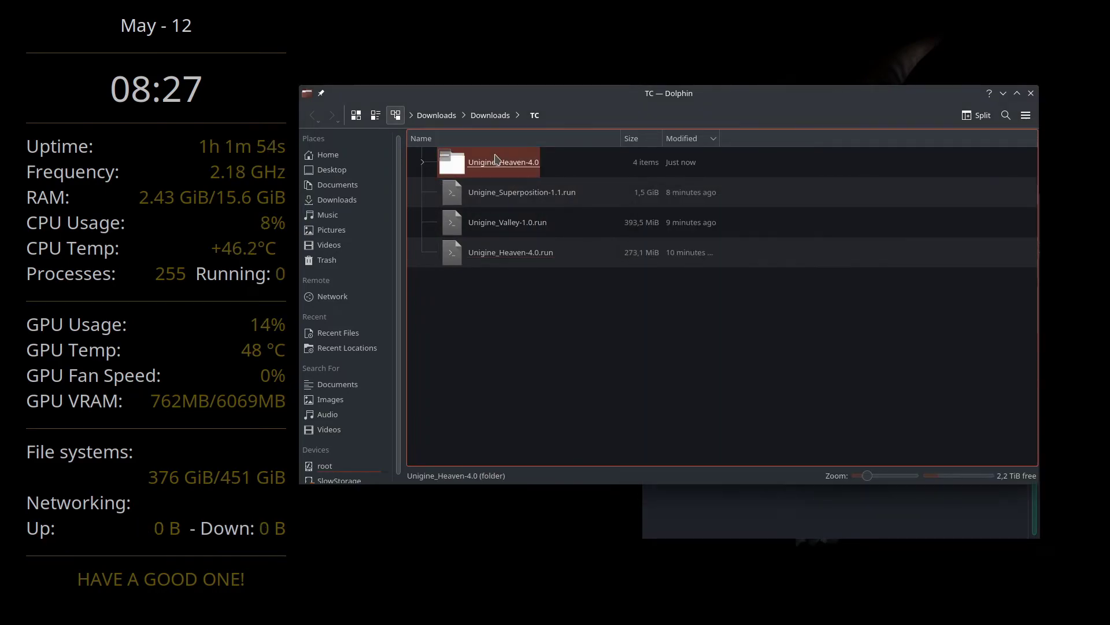
{"action": "left_click", "coordinate": [519, 287]}
Switch back to the terminal and run the Unigine_Valley-1.0.run installer with bash
{"action": "left_click", "coordinate": [725, 522]}
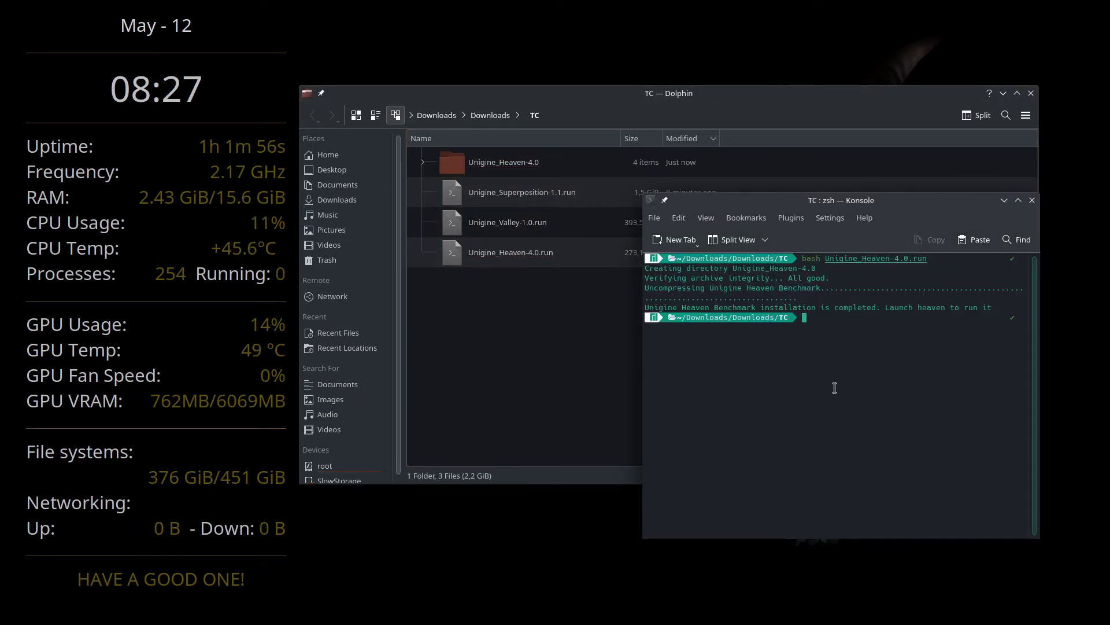
{"action": "key", "text": "Up"}
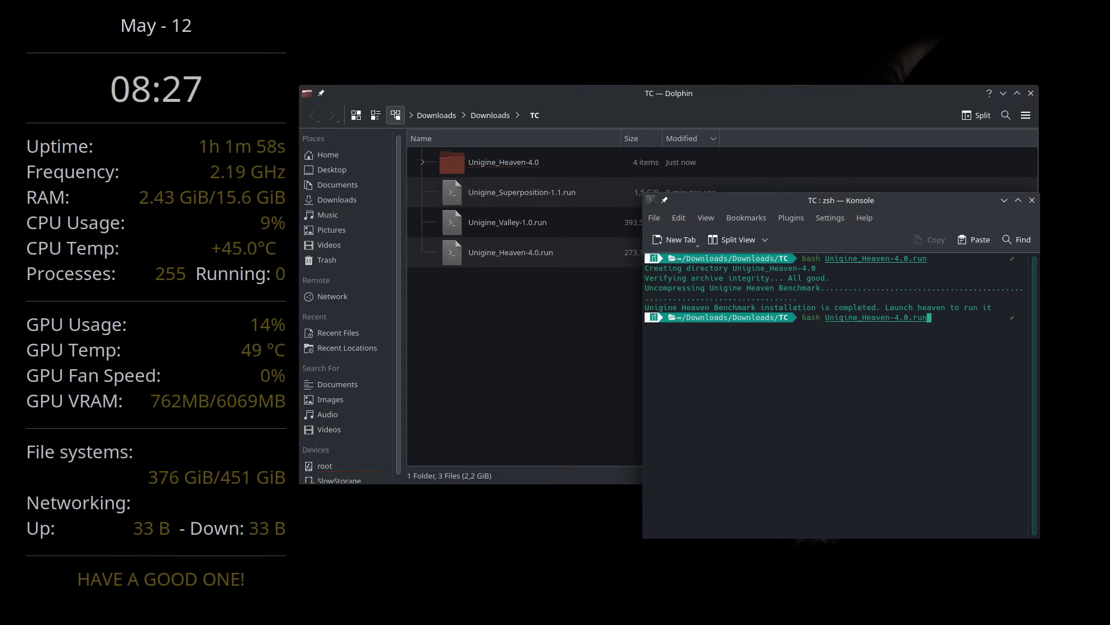
{"action": "key", "text": "BackSpace"}
{"action": "key", "text": "BackSpace"}
{"action": "key", "text": "BackSpace"}
{"action": "key", "text": "BackSpace"}
{"action": "key", "text": "BackSpace"}
{"action": "key", "text": "BackSpace"}
{"action": "key", "text": "BackSpace"}
{"action": "key", "text": "BackSpace"}
{"action": "key", "text": "BackSpace"}
{"action": "key", "text": "BackSpace"}
{"action": "key", "text": "BackSpace"}
{"action": "key", "text": "BackSpace"}
{"action": "key", "text": "BackSpace"}
{"action": "key", "text": "BackSpace"}
{"action": "type", "text": "Valley-1.0.run"}
{"action": "key", "text": "Return"}
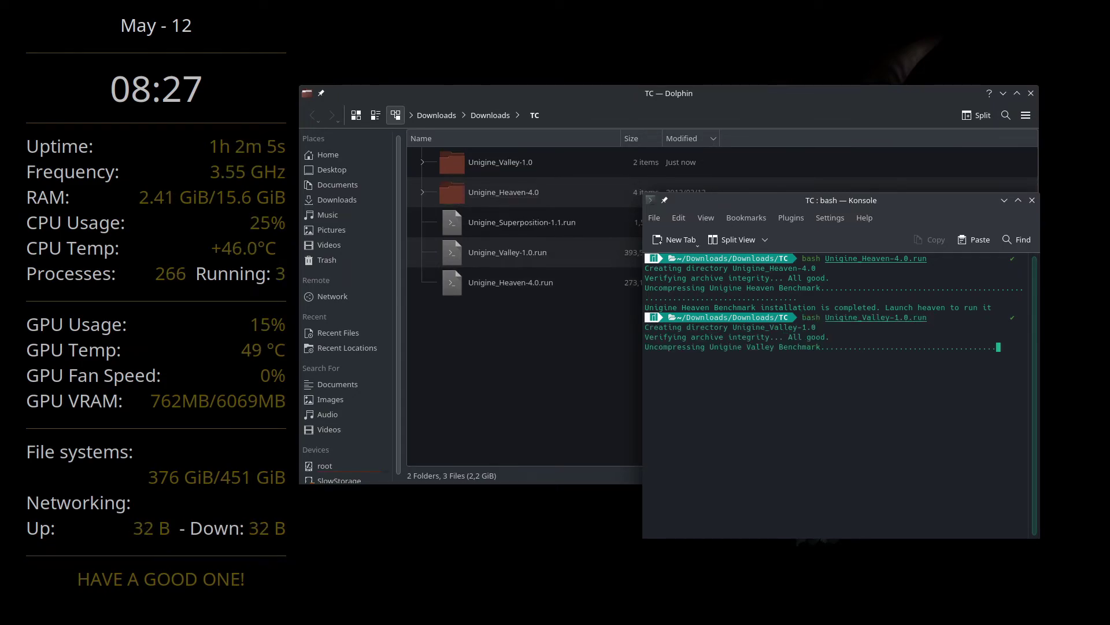
Run the Unigine_Superposition-1.1.run installer with bash
{"action": "type", "text": "bash Unigine_"}
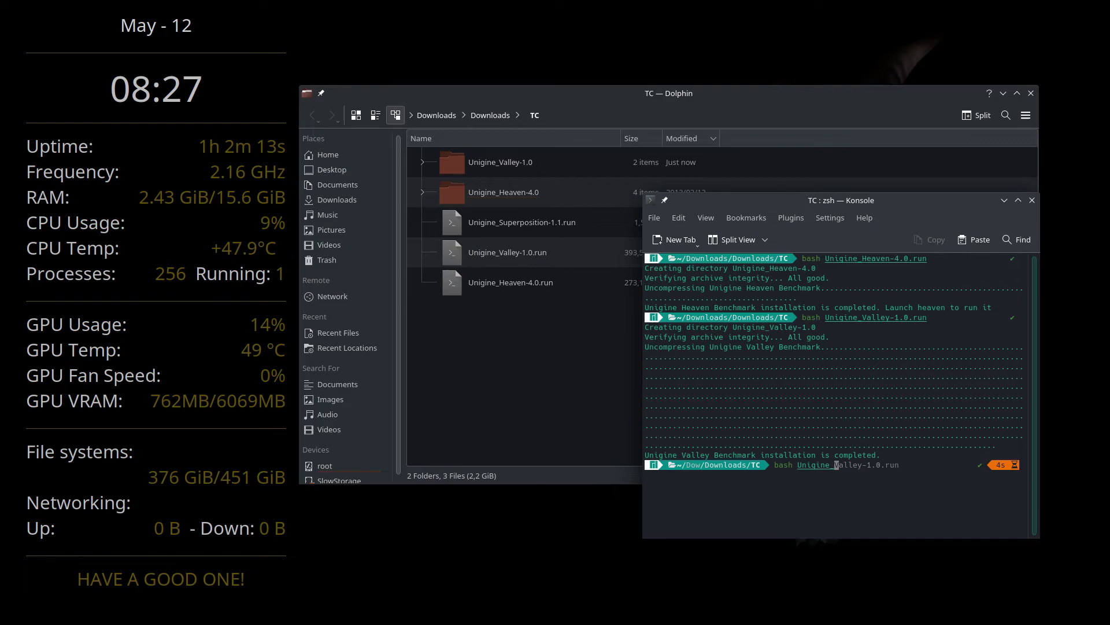
{"action": "type", "text": "Superposition-1.1.run"}
{"action": "key", "text": "Return"}
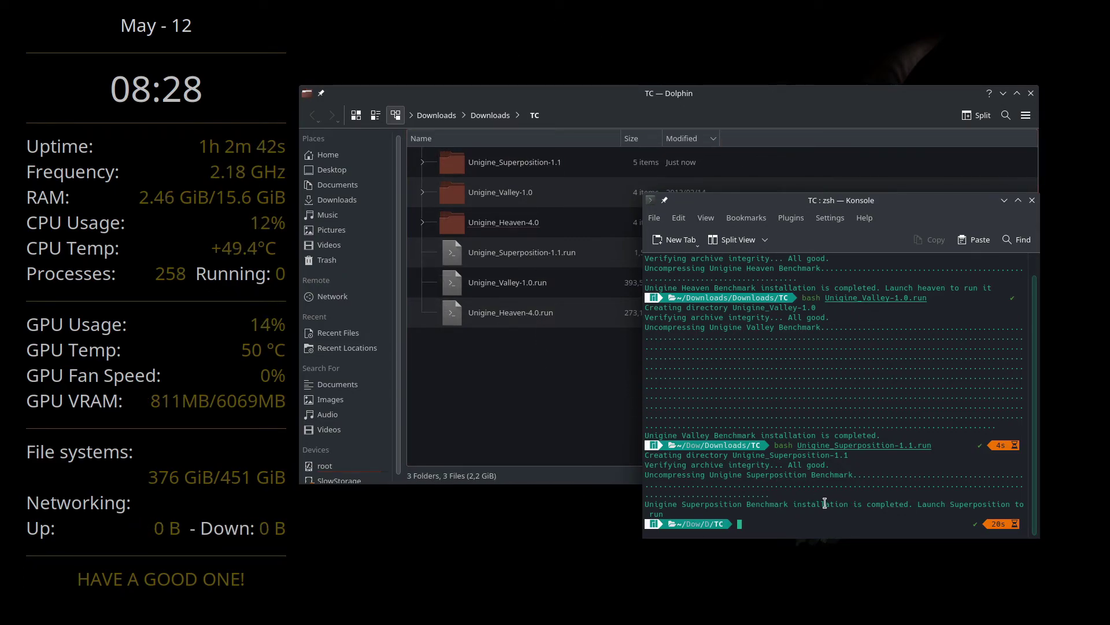
Open the Unigine_Heaven-4.0 folder in the file manager and execute the heaven script
{"action": "left_click", "coordinate": [527, 409]}
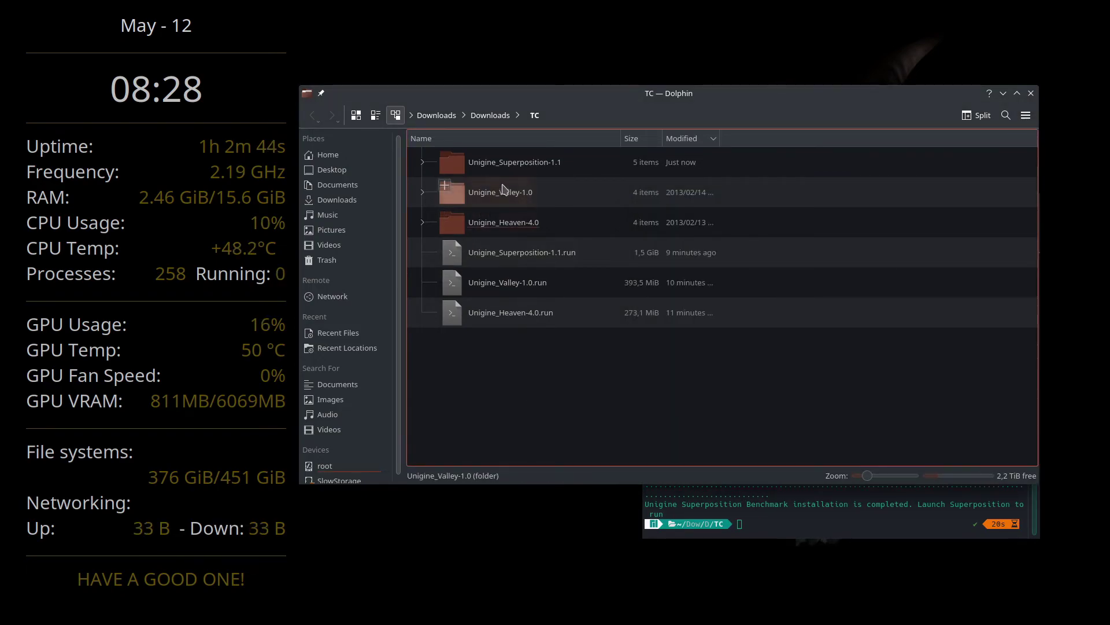
{"action": "left_click", "coordinate": [505, 223]}
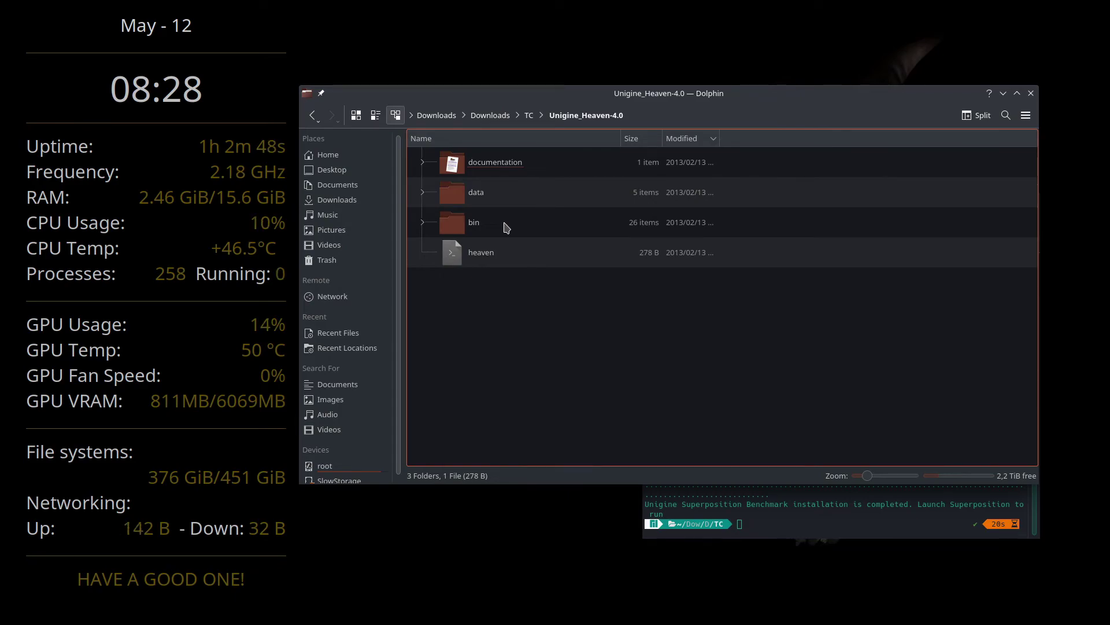
{"action": "left_click", "coordinate": [478, 255]}
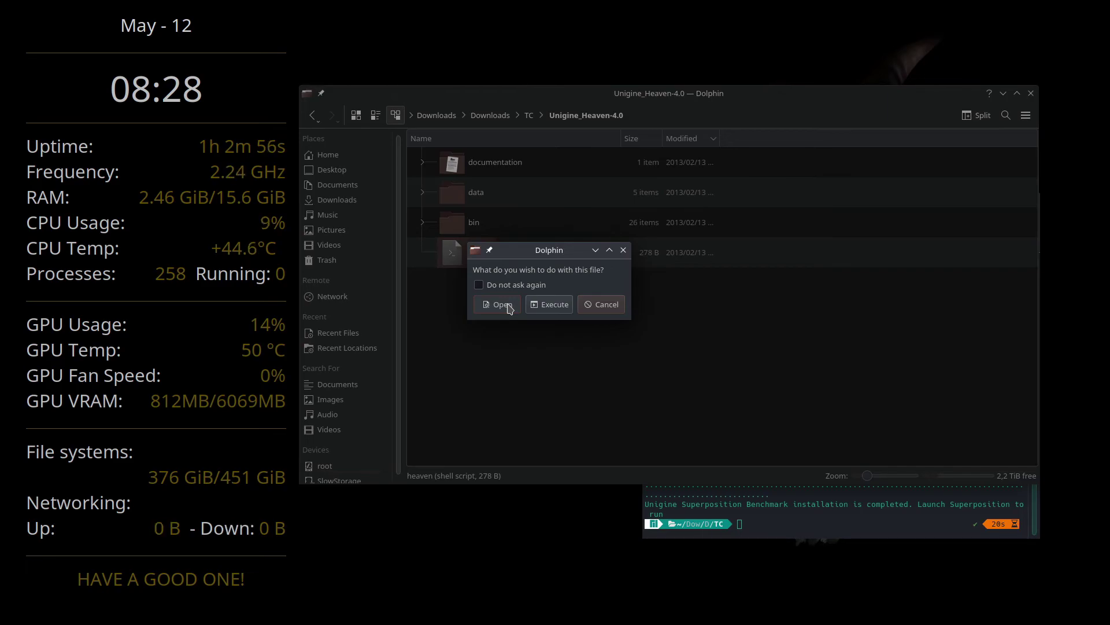
{"action": "left_click", "coordinate": [553, 311]}
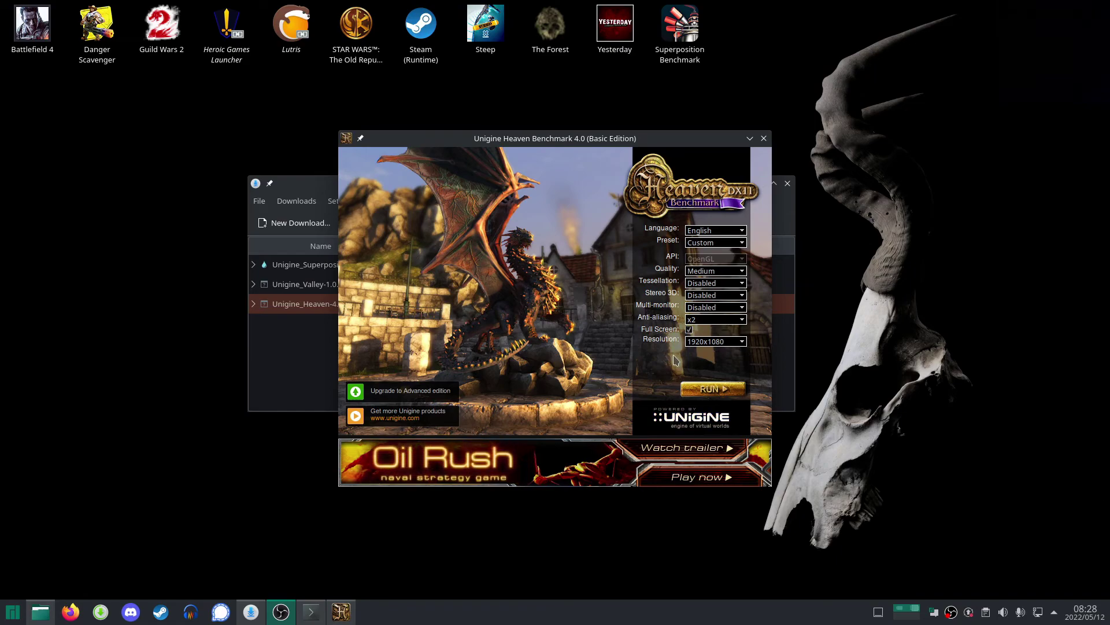
Try the Basic and Extreme presets in the Heaven launcher and return the preset to Custom
{"action": "left_click_drag", "start_coordinate": [544, 141], "coordinate": [508, 129]}
{"action": "left_click", "coordinate": [691, 234]}
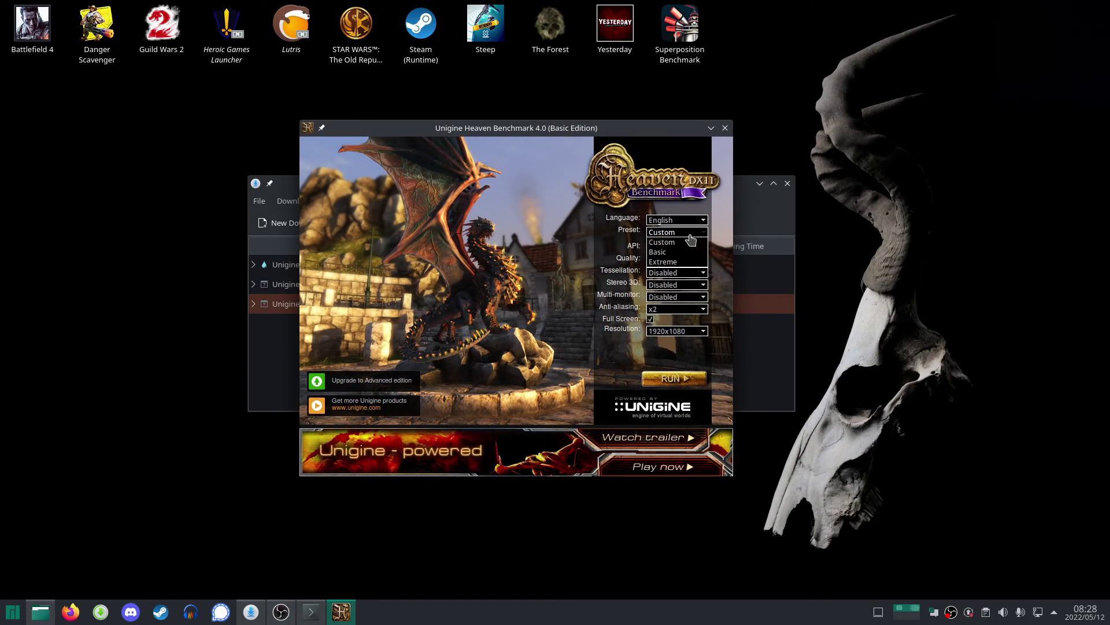
{"action": "left_click", "coordinate": [685, 243]}
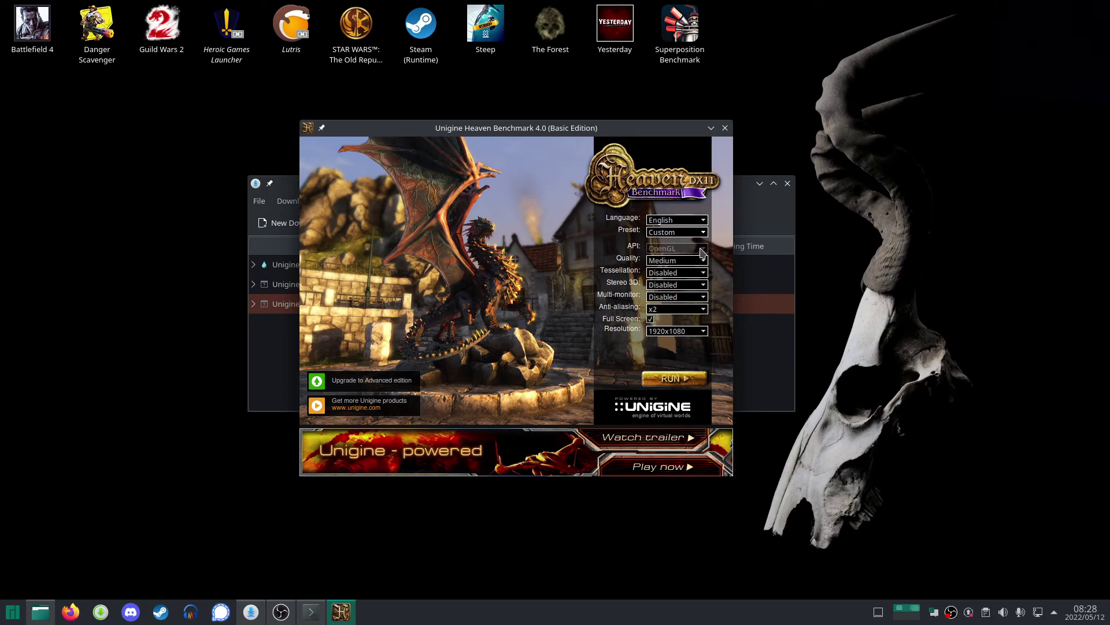
{"action": "left_click", "coordinate": [695, 234]}
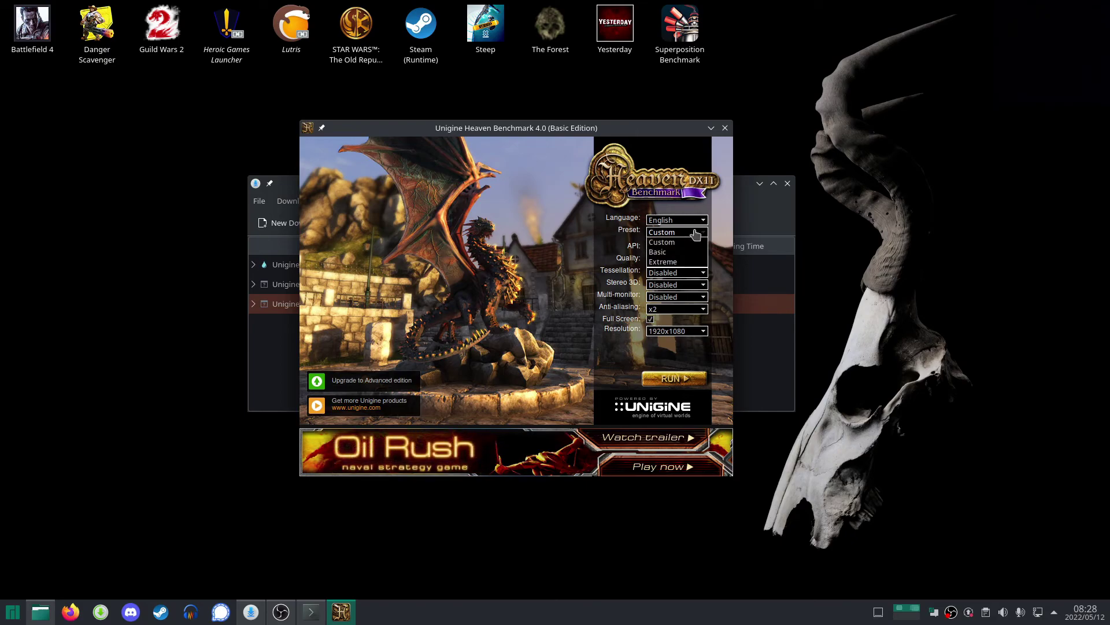
{"action": "left_click", "coordinate": [681, 254]}
{"action": "left_click", "coordinate": [688, 234]}
{"action": "left_click", "coordinate": [684, 260]}
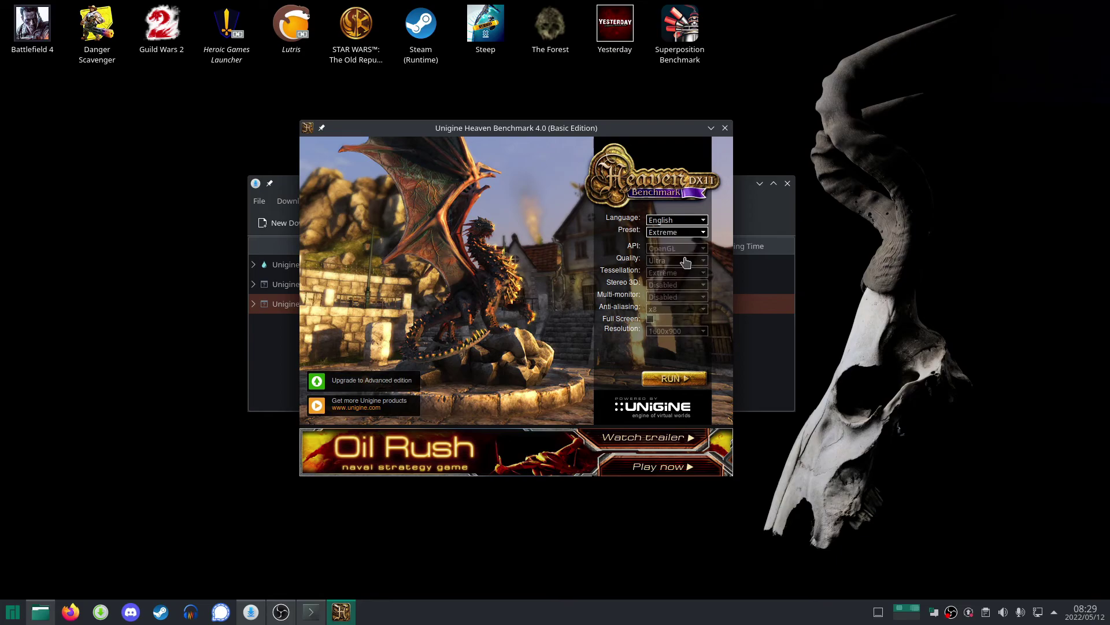
{"action": "left_click", "coordinate": [687, 234]}
{"action": "left_click", "coordinate": [682, 251]}
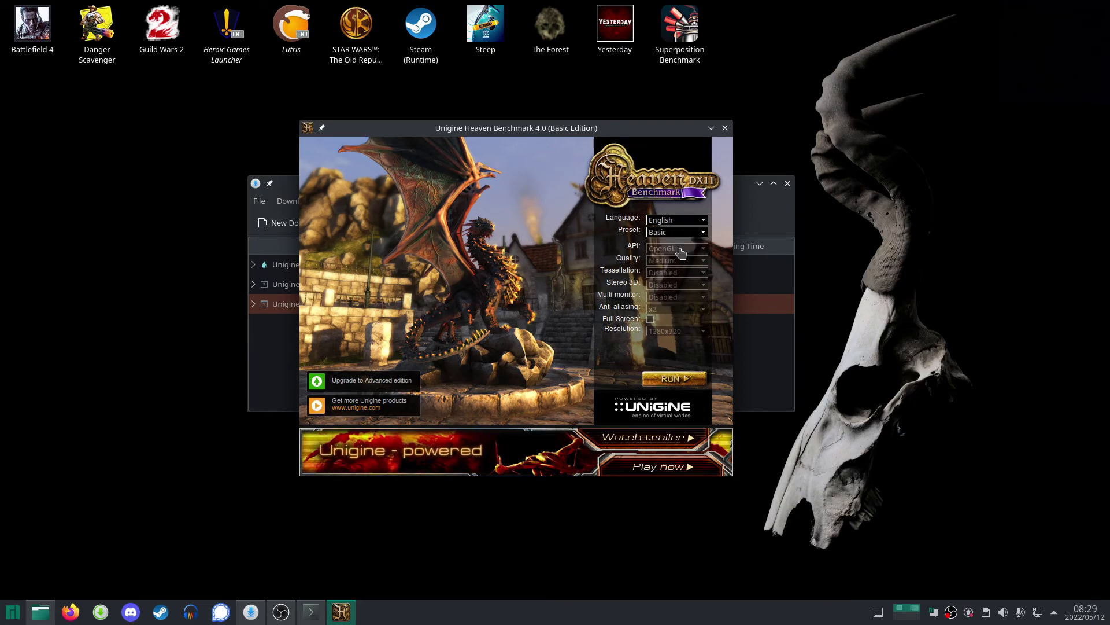
{"action": "left_click", "coordinate": [686, 233]}
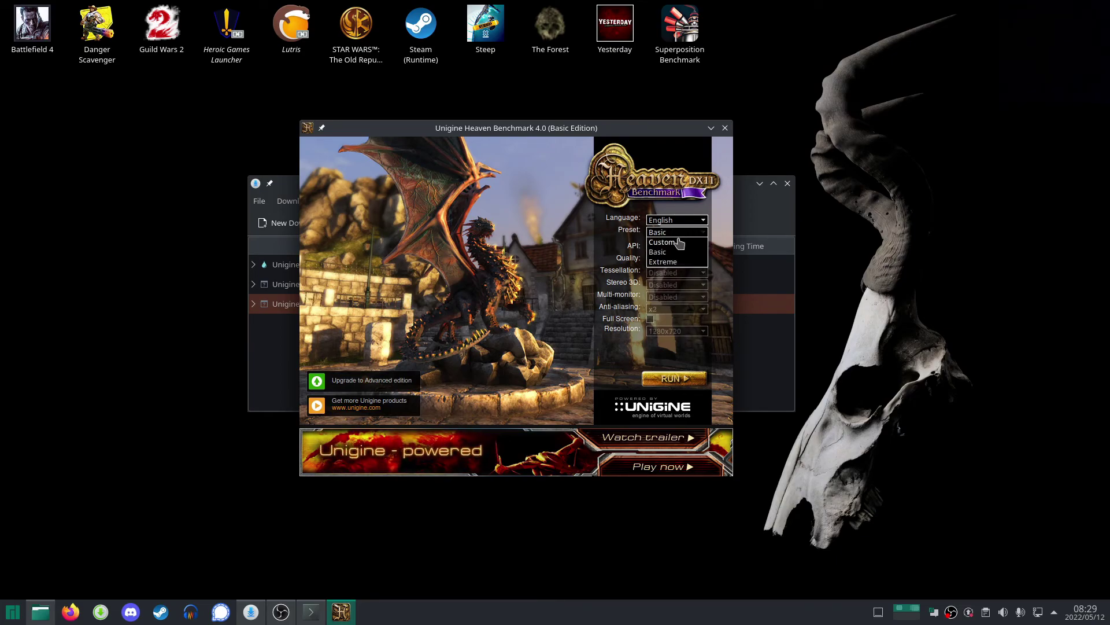
{"action": "left_click", "coordinate": [680, 242]}
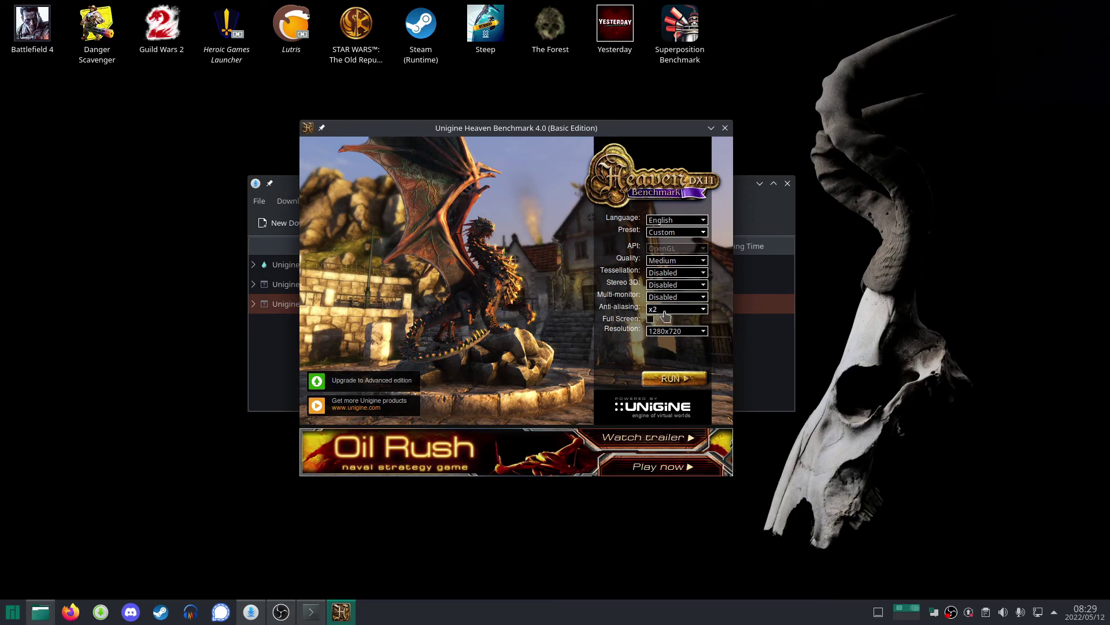
Set the resolution to 1920x1080 and launch Heaven with these settings
{"action": "left_click", "coordinate": [691, 337]}
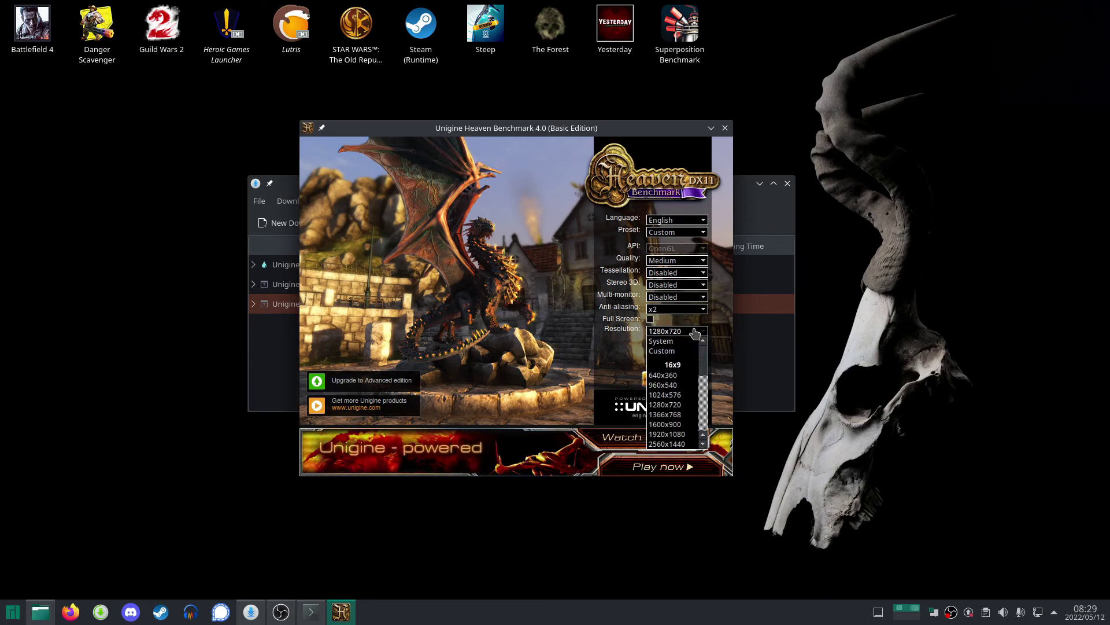
{"action": "left_click", "coordinate": [684, 439]}
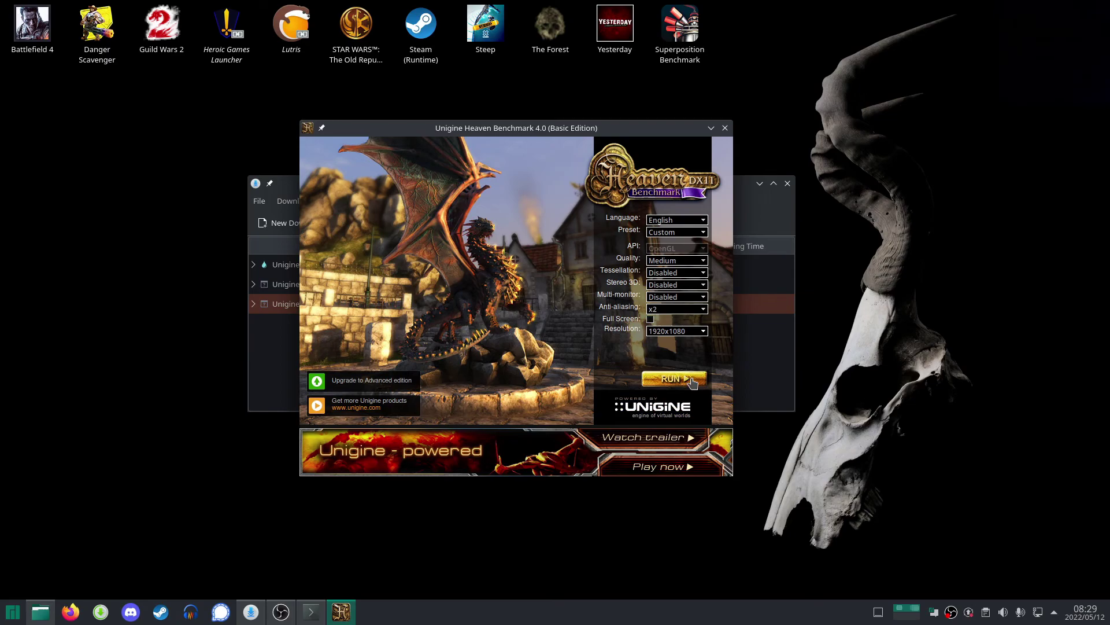
{"action": "left_click", "coordinate": [674, 379]}
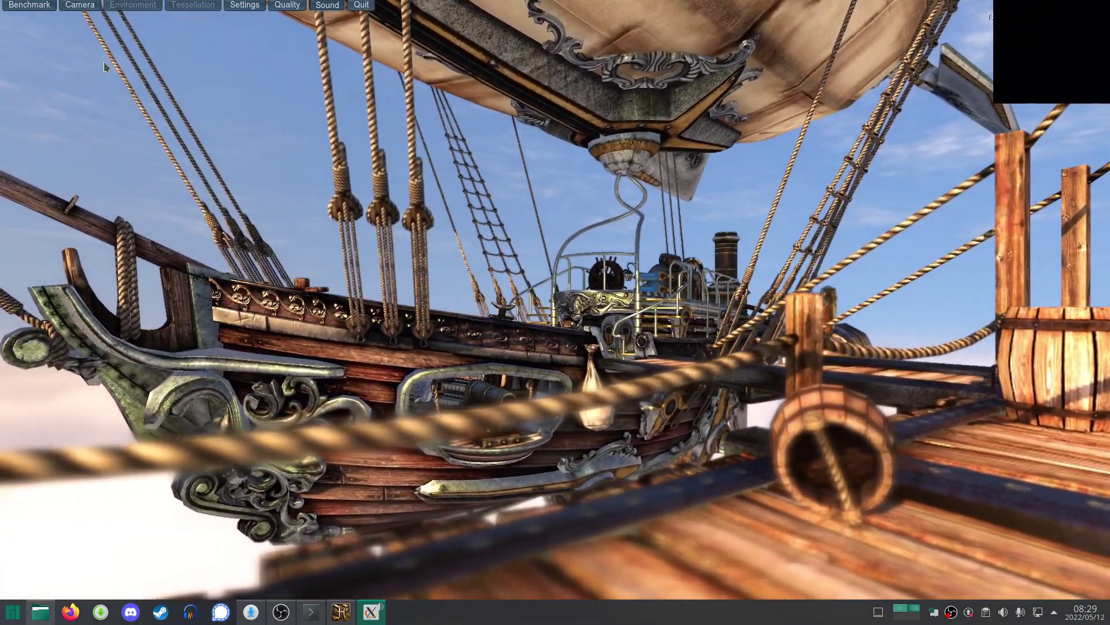
Start the Heaven benchmark run and close its results window when it finishes
{"action": "left_click", "coordinate": [38, 8]}
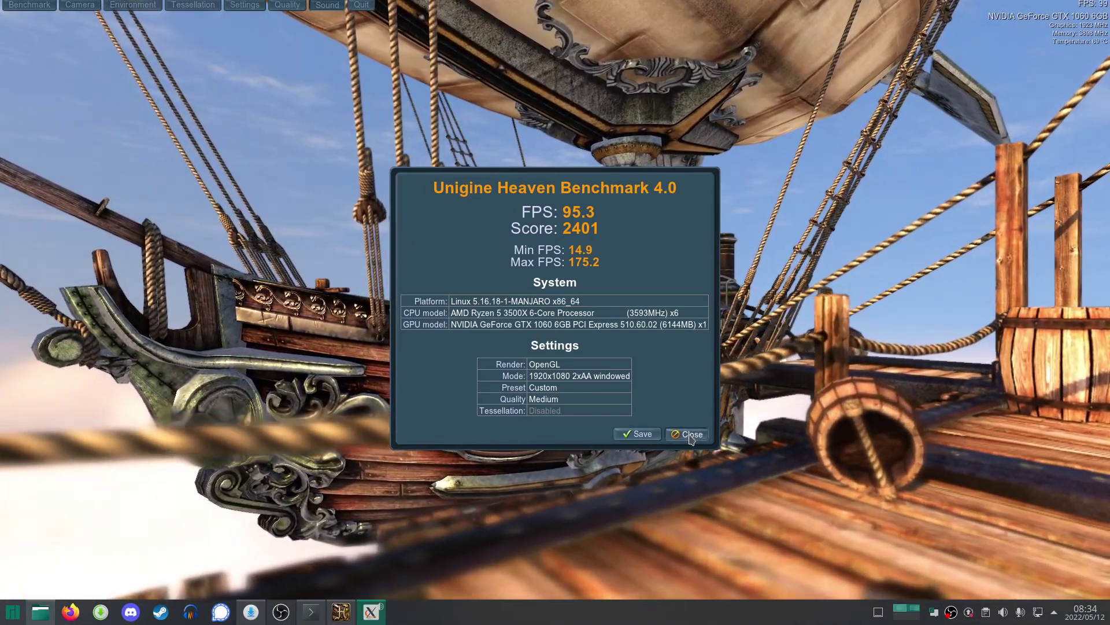
{"action": "left_click", "coordinate": [690, 434]}
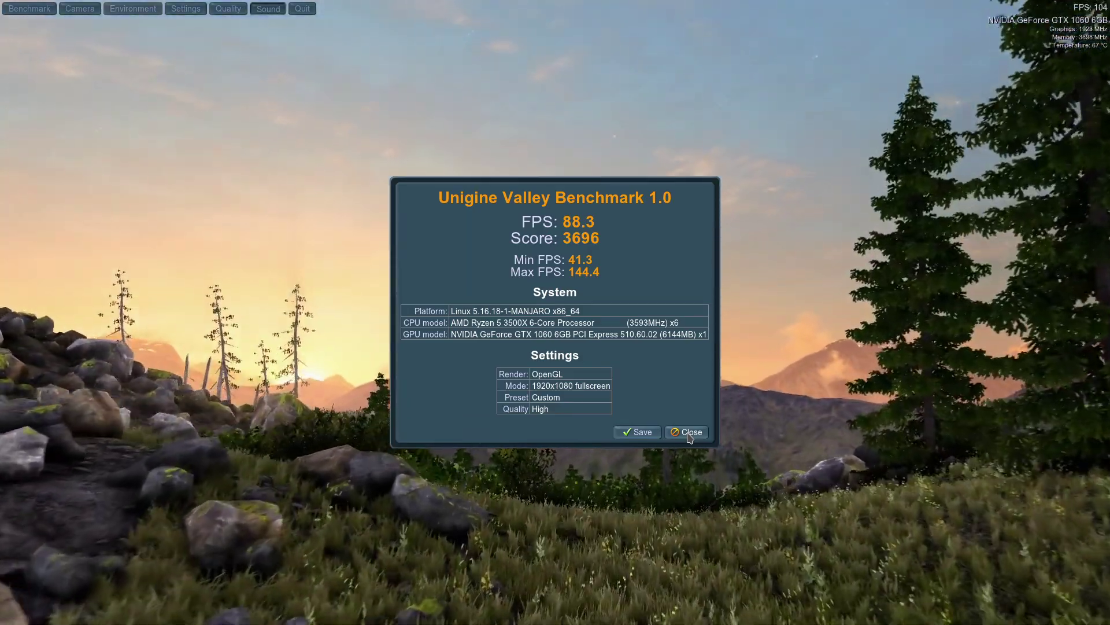
Close the Valley benchmark results and quit Valley
{"action": "left_click", "coordinate": [689, 435]}
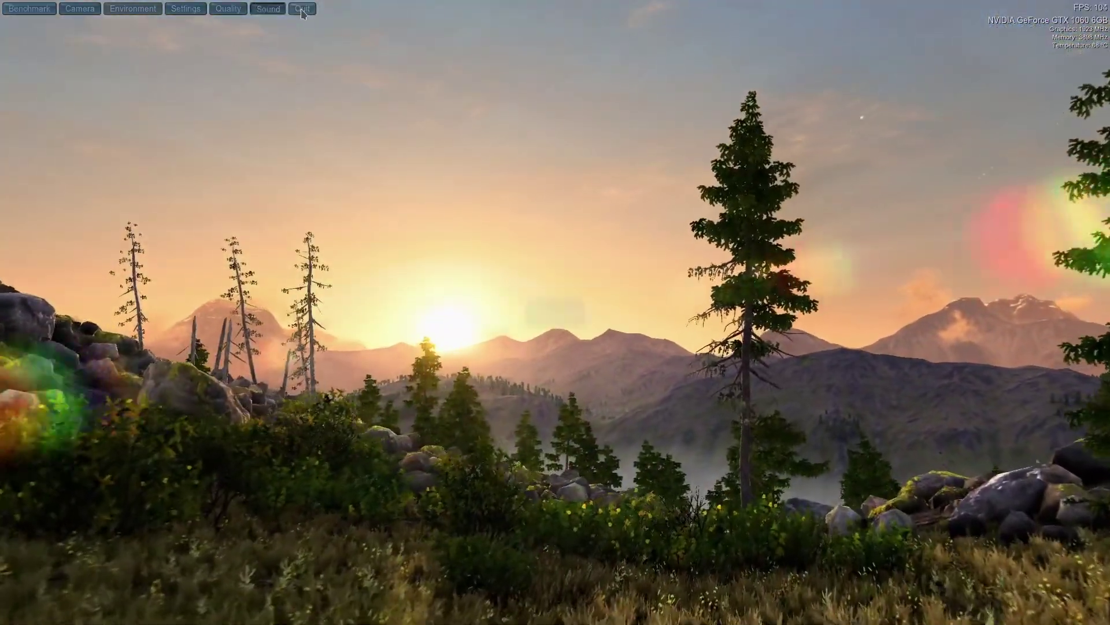
{"action": "left_click", "coordinate": [303, 9]}
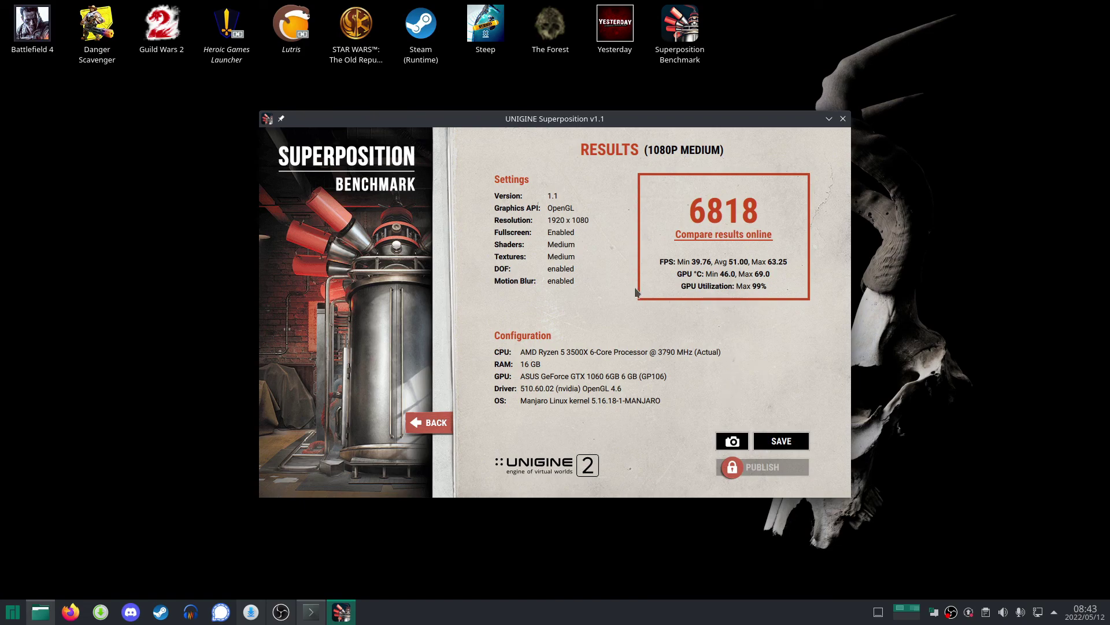
Move the Superposition results window aside to review it and close Superposition
{"action": "left_click_drag", "start_coordinate": [562, 124], "coordinate": [468, 127]}
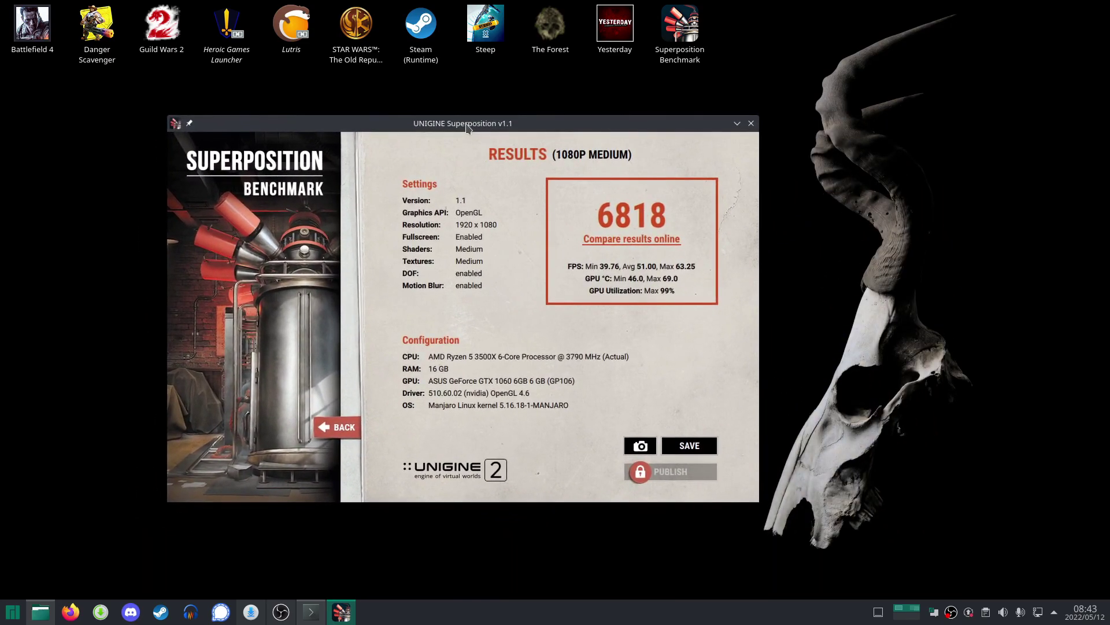
{"action": "left_click", "coordinate": [751, 123]}
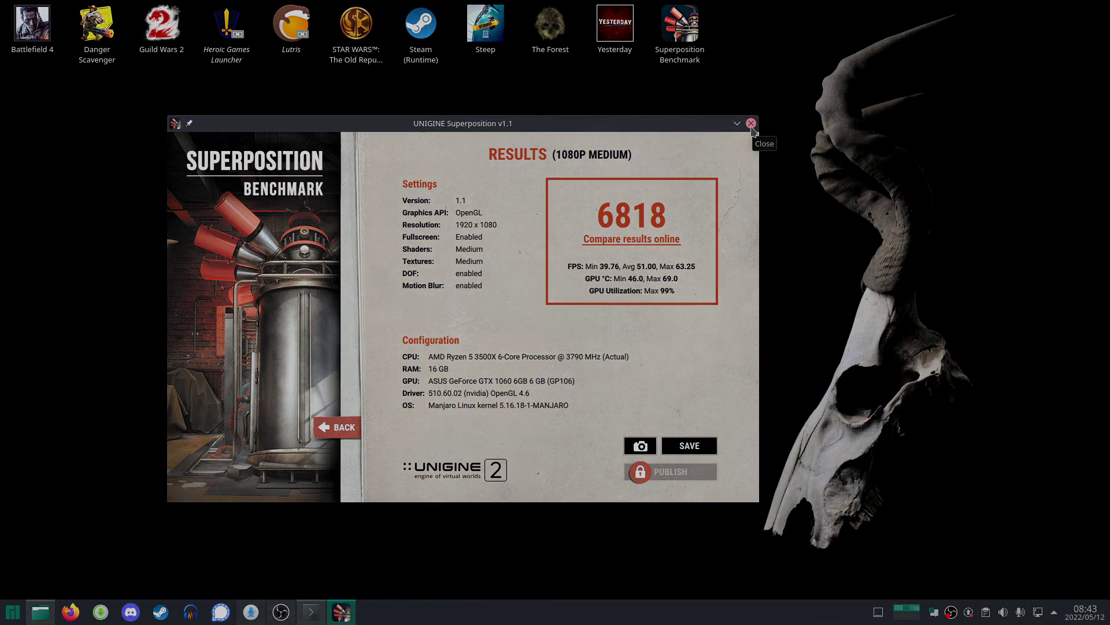